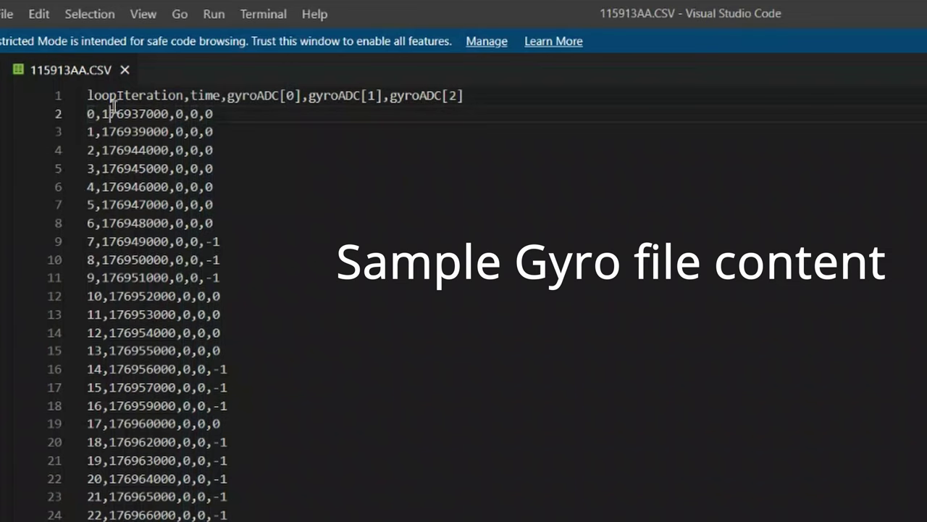
{"action": "left_click_drag", "start_coordinate": [113, 107], "coordinate": [391, 518]}
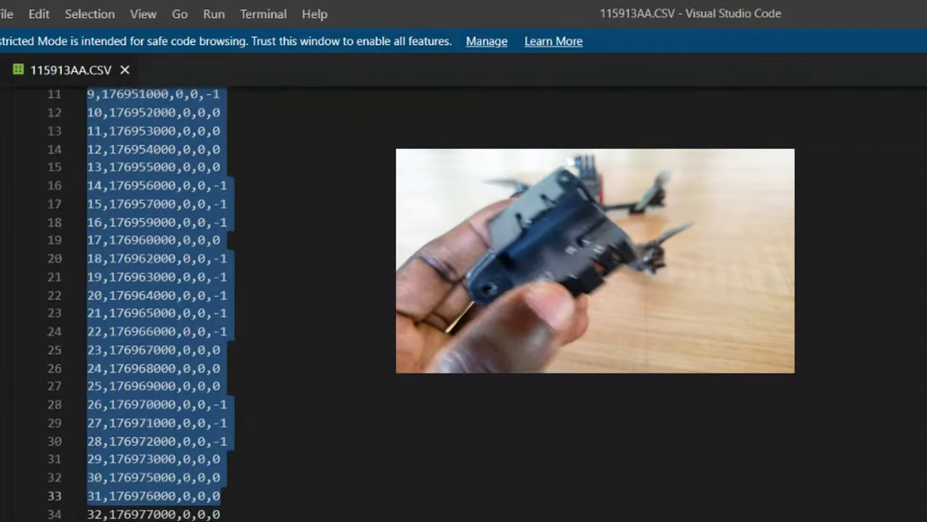
{"action": "scroll", "coordinate": [159, 304], "scroll_direction": "down", "scroll_amount": 20}
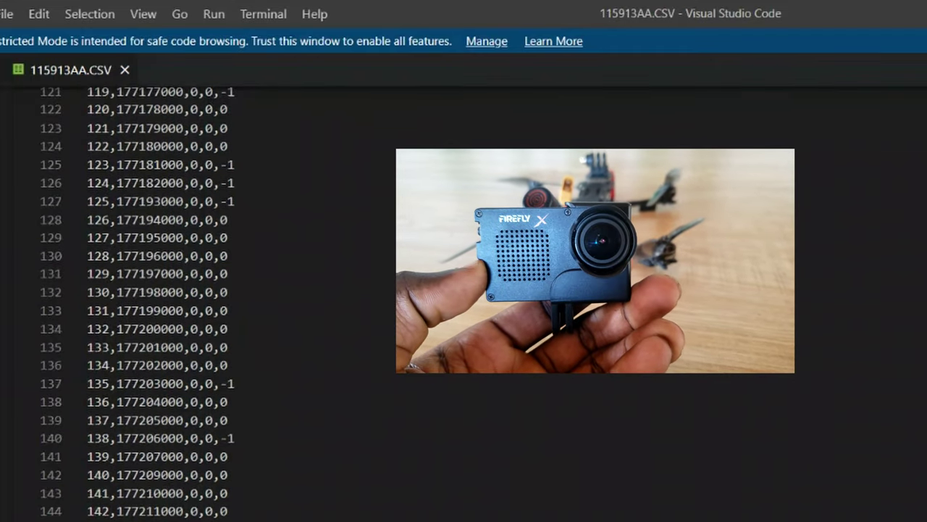
{"action": "scroll", "coordinate": [160, 305], "scroll_direction": "down", "scroll_amount": 20}
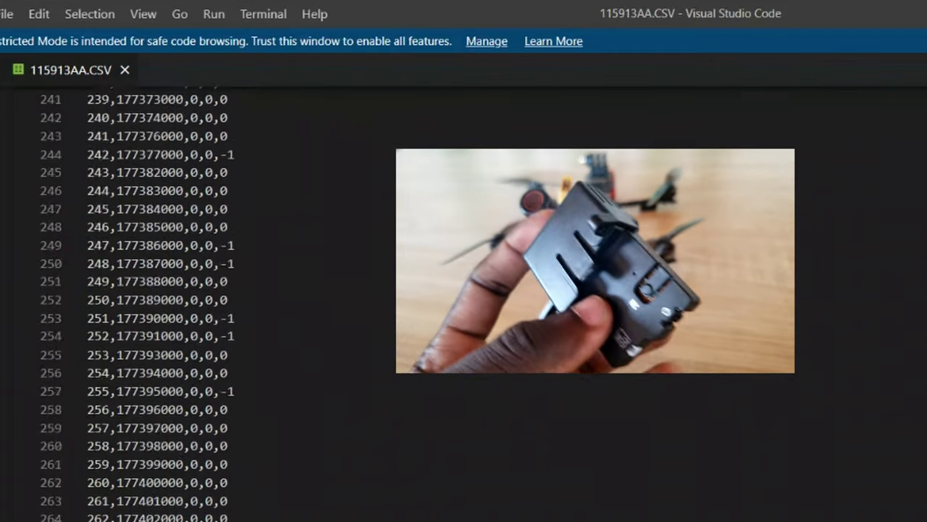
{"action": "scroll", "coordinate": [159, 304], "scroll_direction": "down", "scroll_amount": 6}
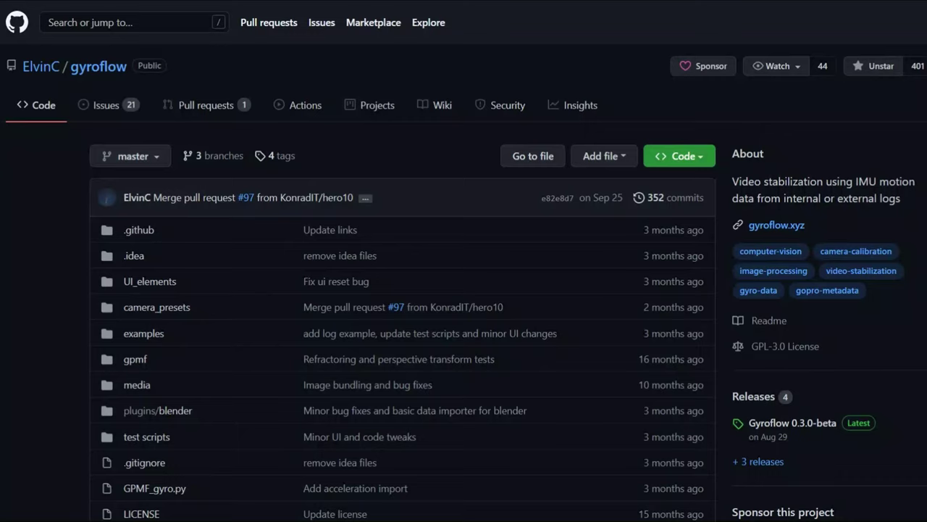
- Scroll down through the gyroflow GitHub repository page
{"action": "scroll", "coordinate": [463, 289], "scroll_direction": "down", "scroll_amount": 3}
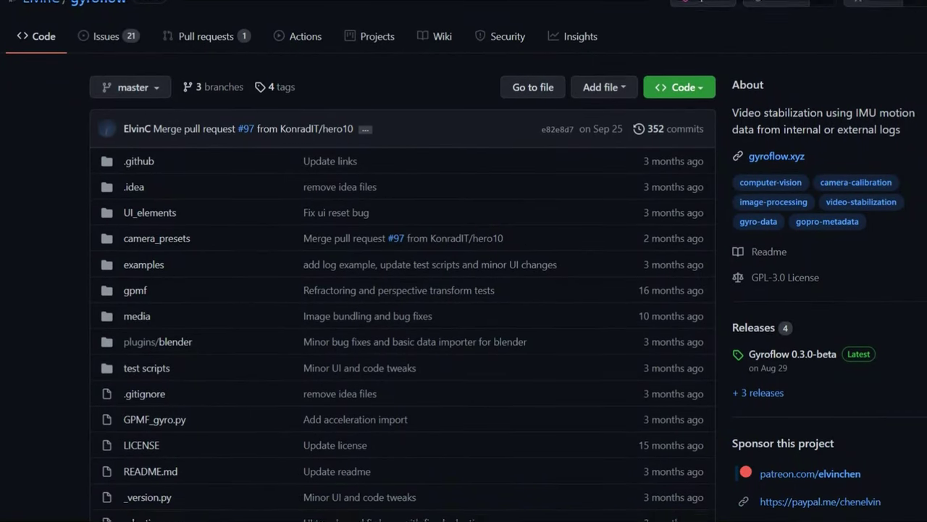
{"action": "scroll", "coordinate": [463, 290], "scroll_direction": "down", "scroll_amount": 6}
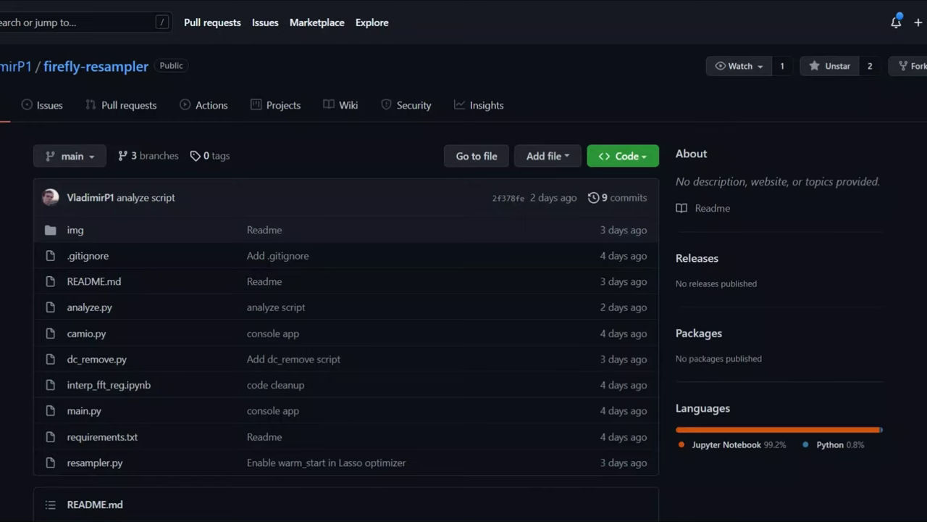
- Open the firefly-resampler repository and scroll to its README's 'What is this' and Usage sections
{"action": "scroll", "coordinate": [464, 261], "scroll_direction": "down", "scroll_amount": 5}
{"action": "scroll", "coordinate": [457, 279], "scroll_direction": "down", "scroll_amount": 3}
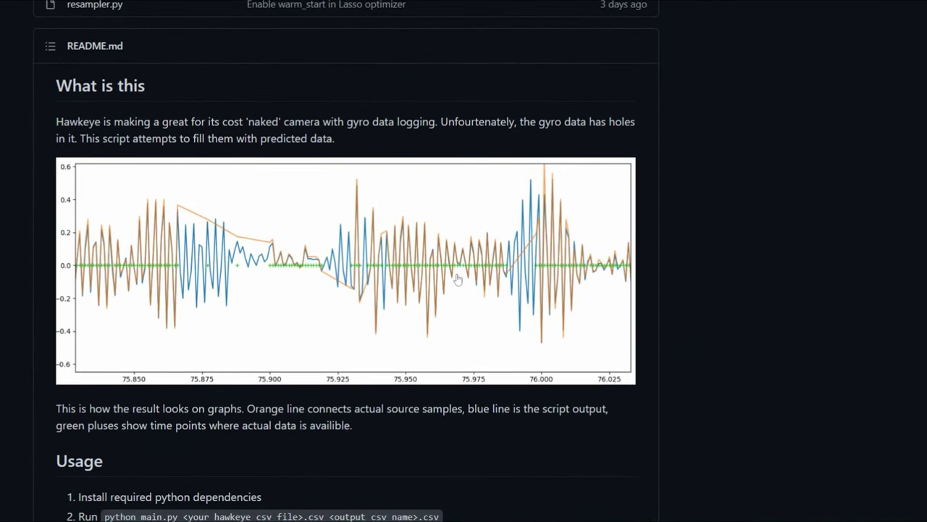
{"action": "left_click", "coordinate": [457, 279]}
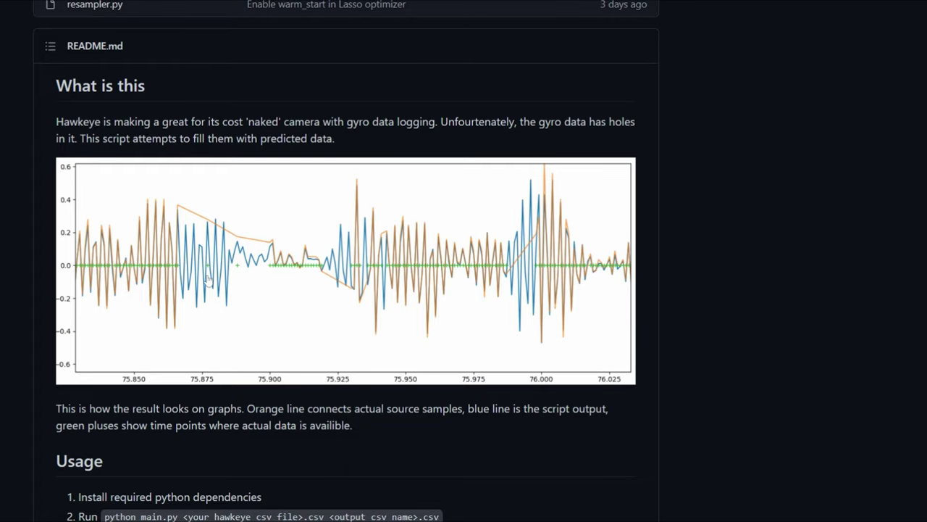
{"action": "scroll", "coordinate": [207, 277], "scroll_direction": "down", "scroll_amount": 2}
{"action": "scroll", "coordinate": [207, 277], "scroll_direction": "up", "scroll_amount": 1}
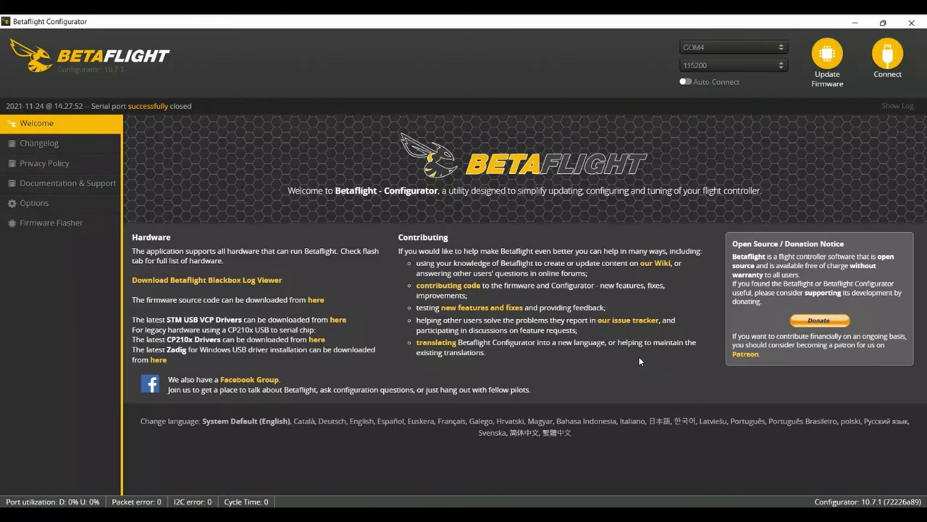
- Connect to the flight controller and scroll its Blackbox tab down to Mass Storage Mode
{"action": "left_click", "coordinate": [887, 54]}
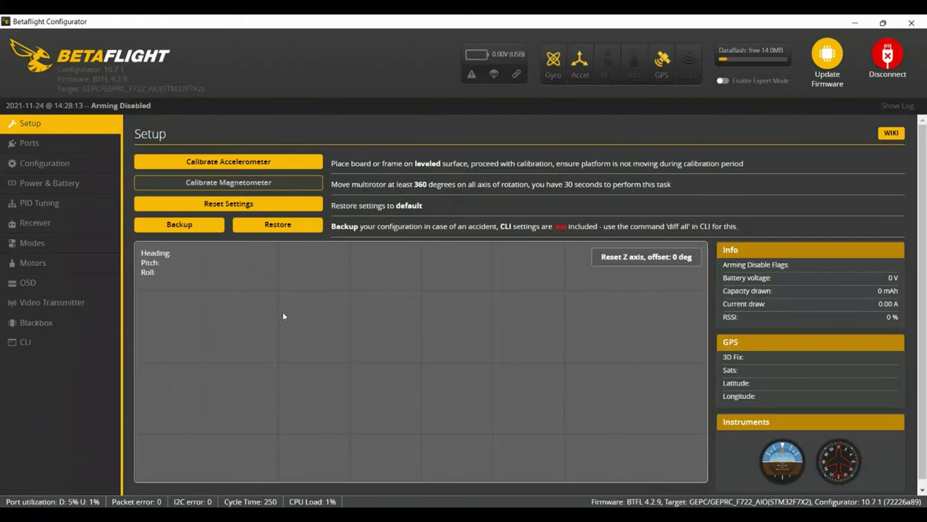
{"action": "left_click", "coordinate": [54, 324]}
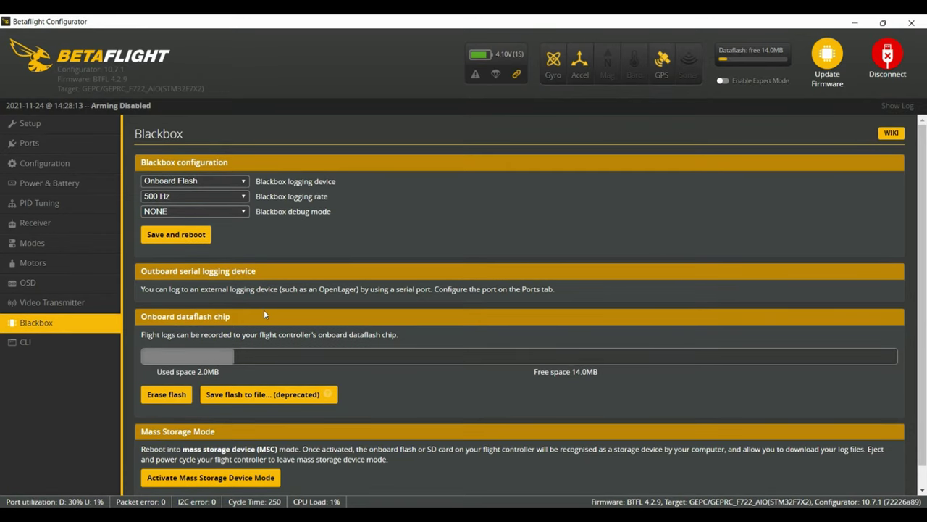
{"action": "scroll", "coordinate": [259, 325], "scroll_direction": "down", "scroll_amount": 1}
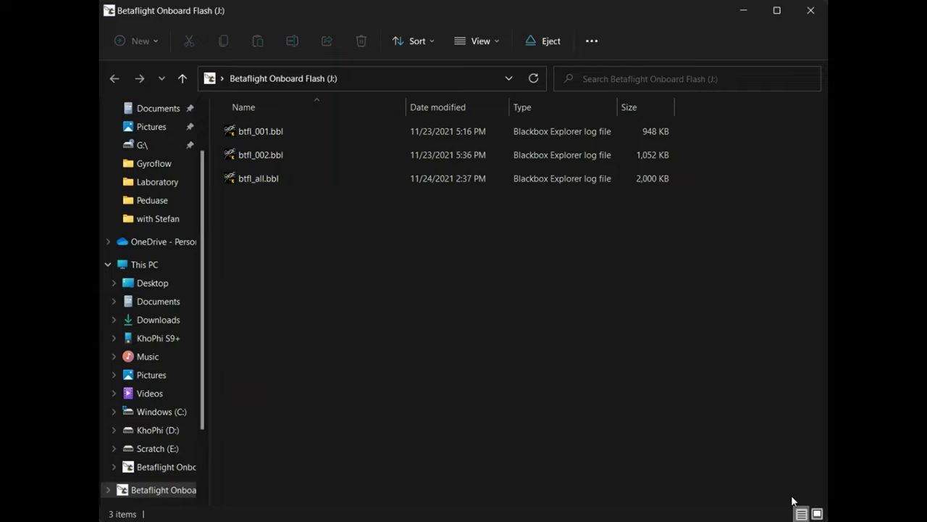
- Show the onboard flash logs as large icons and right-click btfl_all.bbl to open it with Blackbox Explorer
{"action": "left_click", "coordinate": [817, 513]}
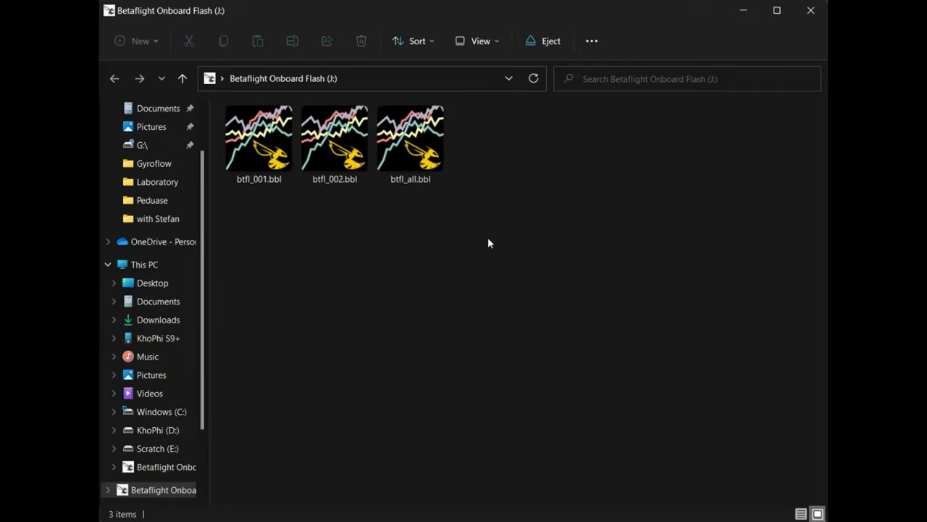
{"action": "left_click", "coordinate": [396, 163]}
{"action": "right_click", "coordinate": [396, 159]}
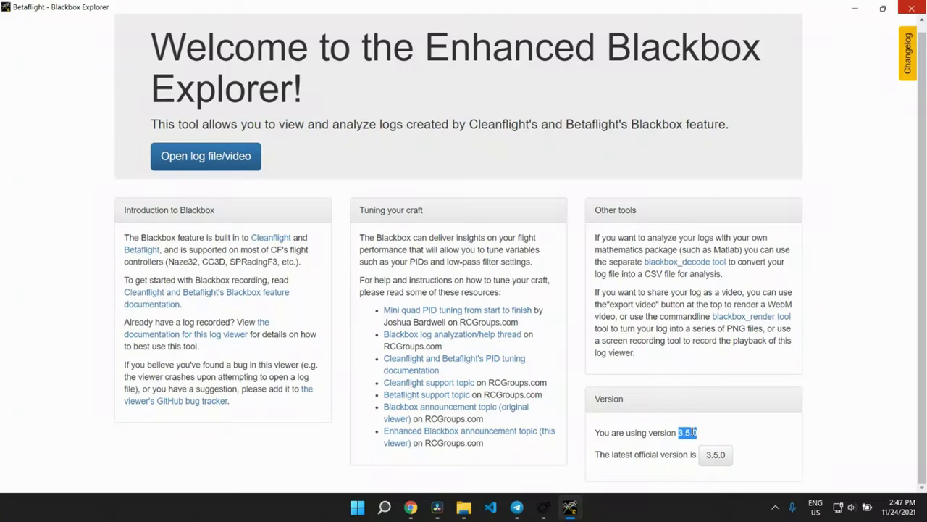
- Load btfl_all.bbl into Blackbox Explorer and switch to its last log, 8/8
{"action": "left_click", "coordinate": [339, 187]}
{"action": "left_click", "coordinate": [223, 156]}
{"action": "left_click", "coordinate": [821, 470]}
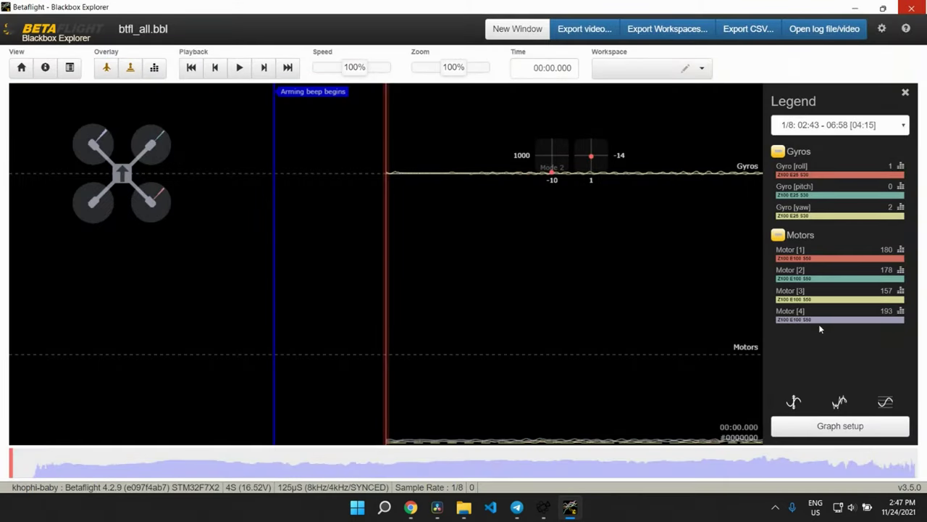
{"action": "left_click", "coordinate": [840, 124]}
{"action": "left_click", "coordinate": [833, 218]}
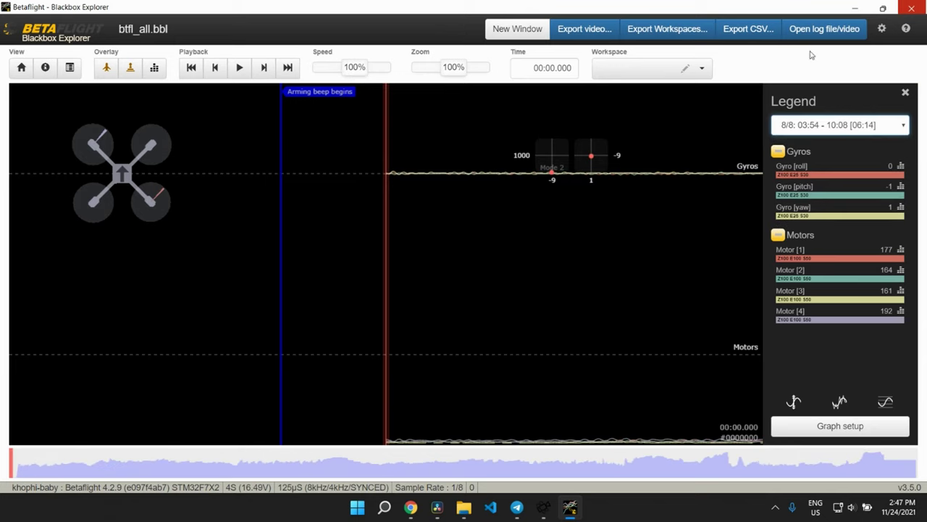
- Pair the log with the beach flight video from the 'with Stefan' folder
{"action": "left_click", "coordinate": [814, 30]}
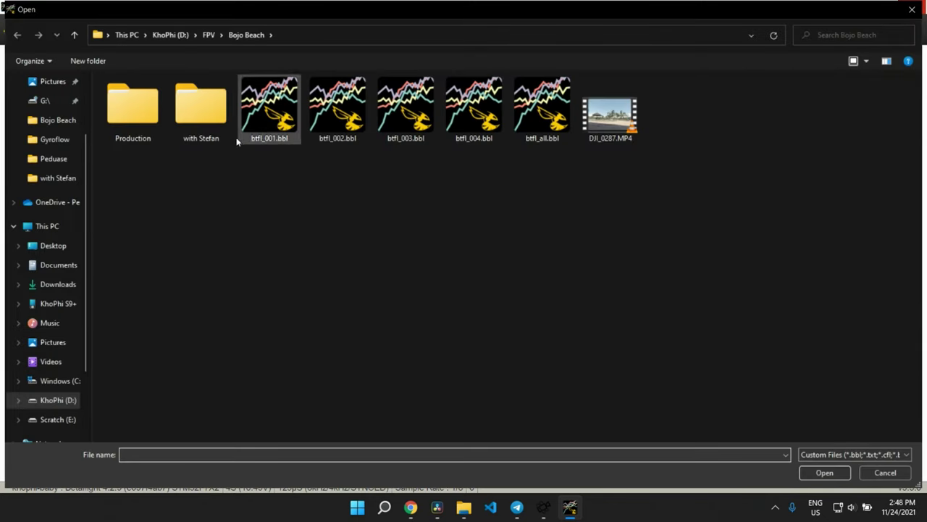
{"action": "double_click", "coordinate": [217, 123]}
{"action": "double_click", "coordinate": [223, 130]}
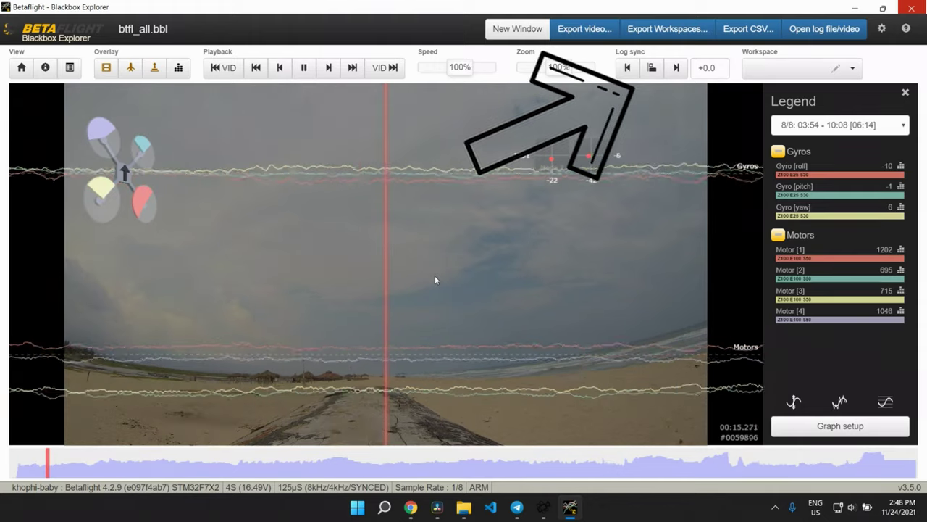
- Pause at the takeoff frame, start the log there, and resume playback
{"action": "key", "text": "space"}
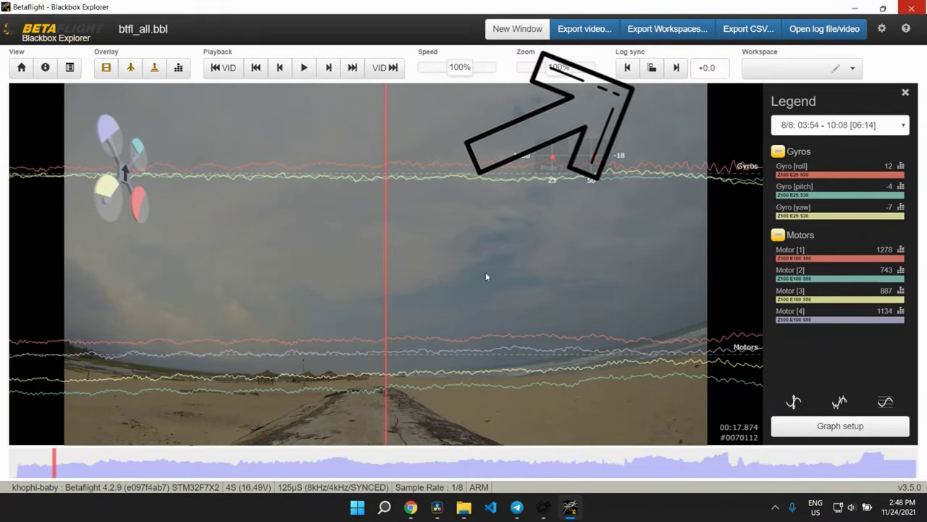
{"action": "scroll", "coordinate": [486, 276], "scroll_direction": "up", "scroll_amount": 3}
{"action": "scroll", "coordinate": [486, 276], "scroll_direction": "down", "scroll_amount": 5}
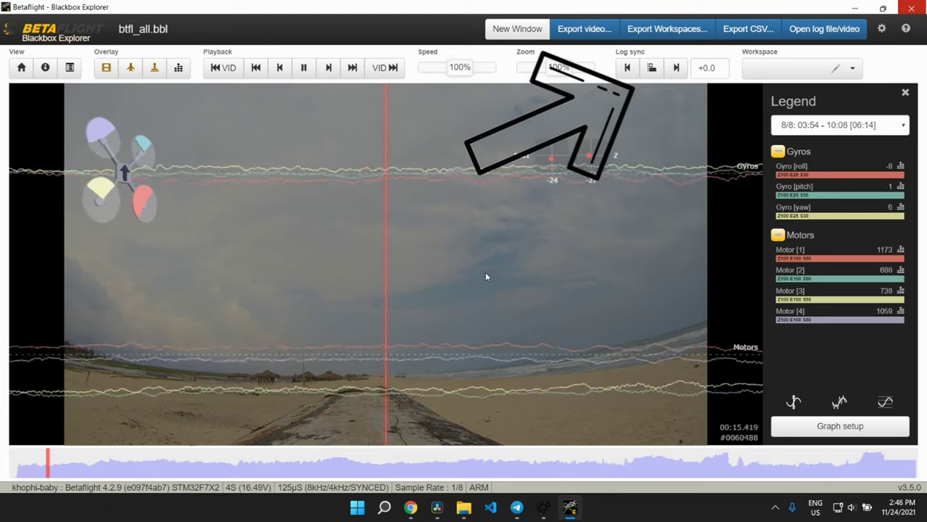
{"action": "scroll", "coordinate": [486, 276], "scroll_direction": "down", "scroll_amount": 4}
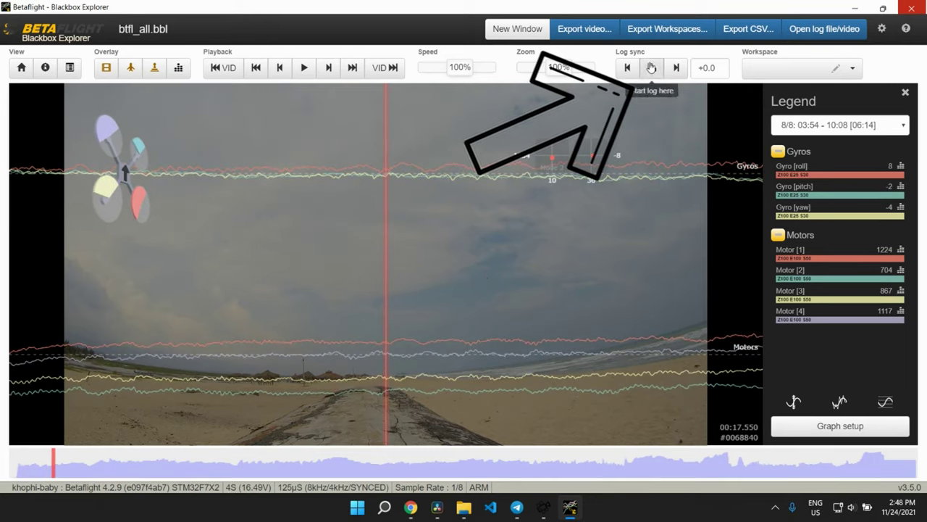
{"action": "left_click", "coordinate": [652, 68]}
{"action": "key", "text": "space"}
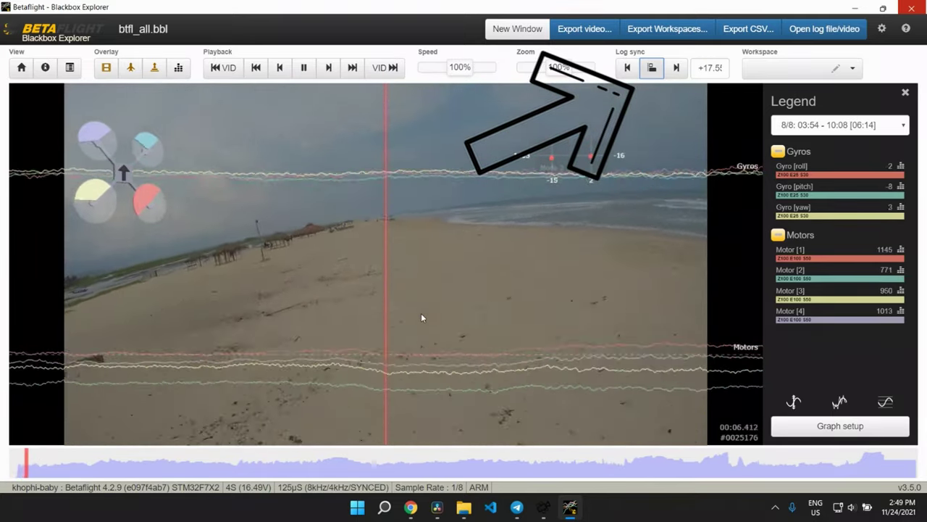
- Set the log sync offset to +17.550 and pause playback
{"action": "double_click", "coordinate": [710, 68]}
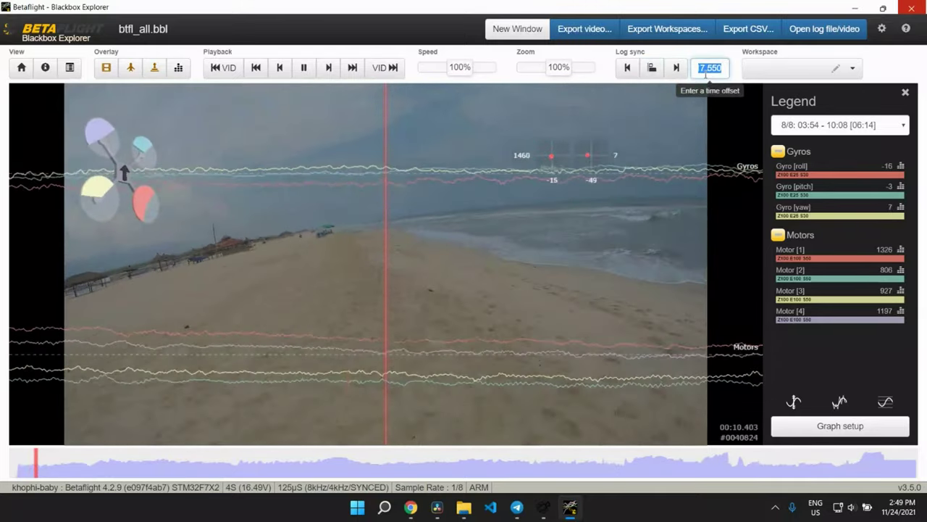
{"action": "type", "text": "+17.550"}
{"action": "key", "text": "Return"}
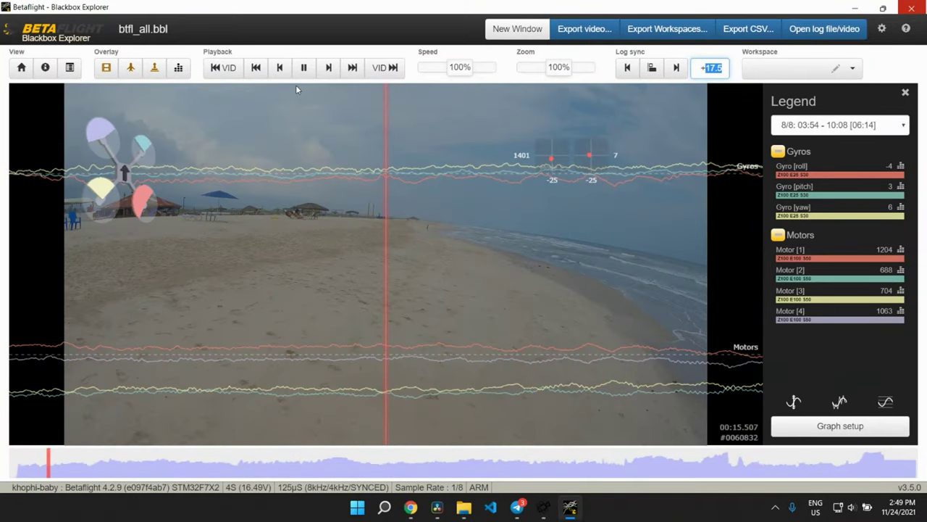
{"action": "left_click", "coordinate": [303, 67]}
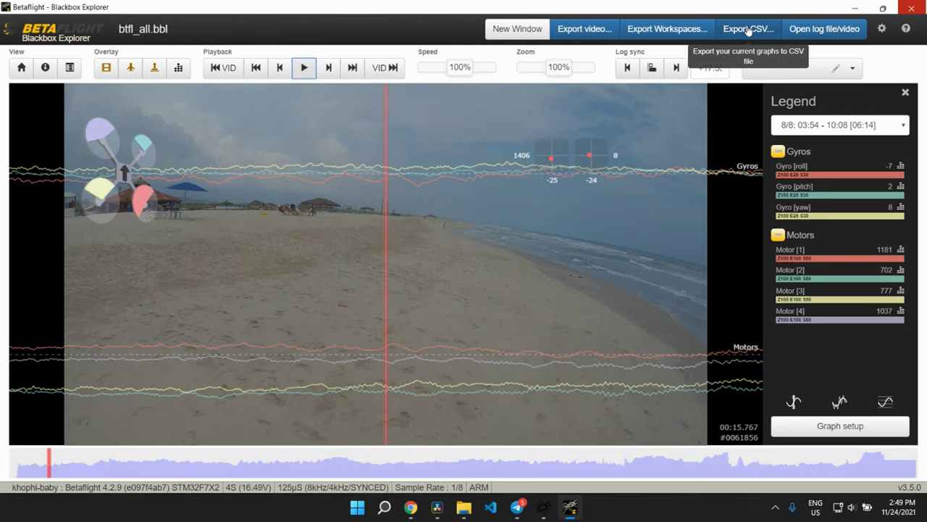
- Replay the flight from the start and export the graphs as btfl_all.bbl.csv
{"action": "left_click_drag", "start_coordinate": [46, 467], "coordinate": [2, 471]}
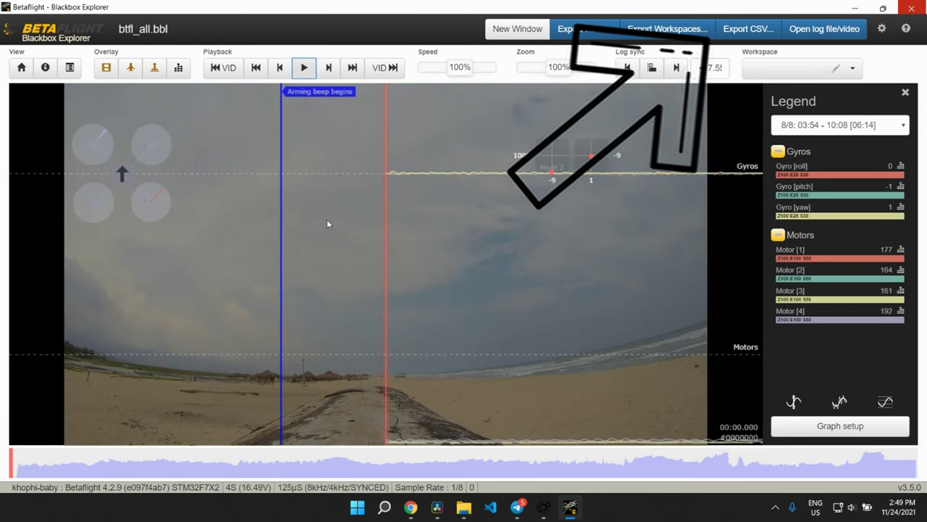
{"action": "key", "text": "space"}
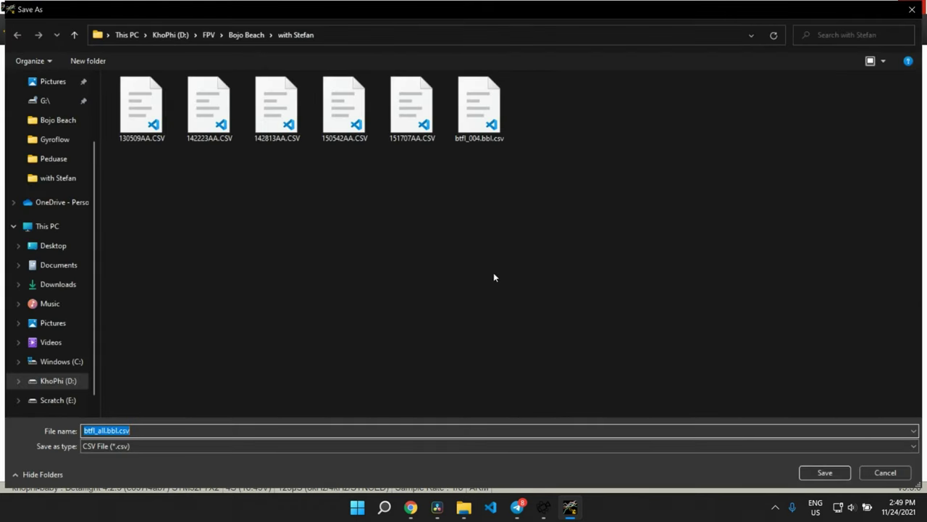
{"action": "key", "text": "Escape"}
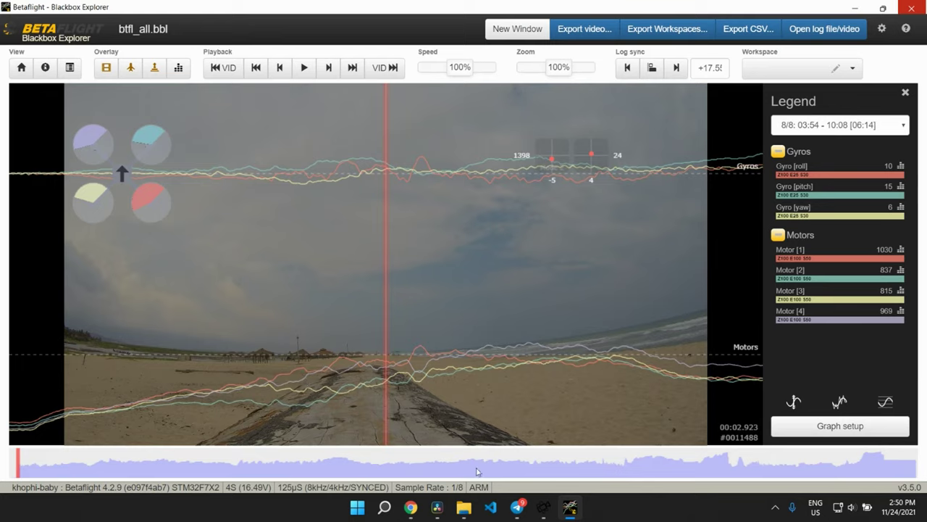
{"action": "mouse_move", "coordinate": [410, 507]}
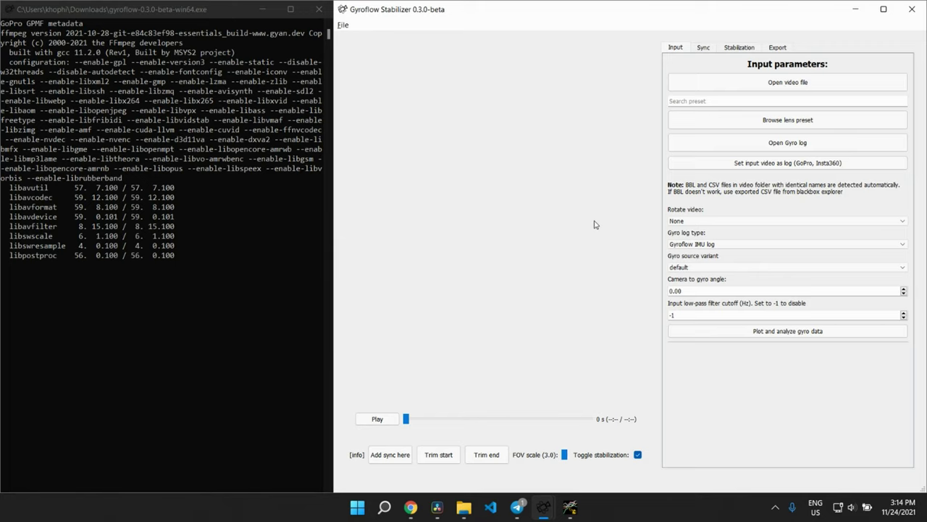
- Load 142223AA.MP4 and apply the Hawkeye_Firefly_2160p_60fps_16by9 lens preset from the FPV folder
{"action": "left_click", "coordinate": [788, 84]}
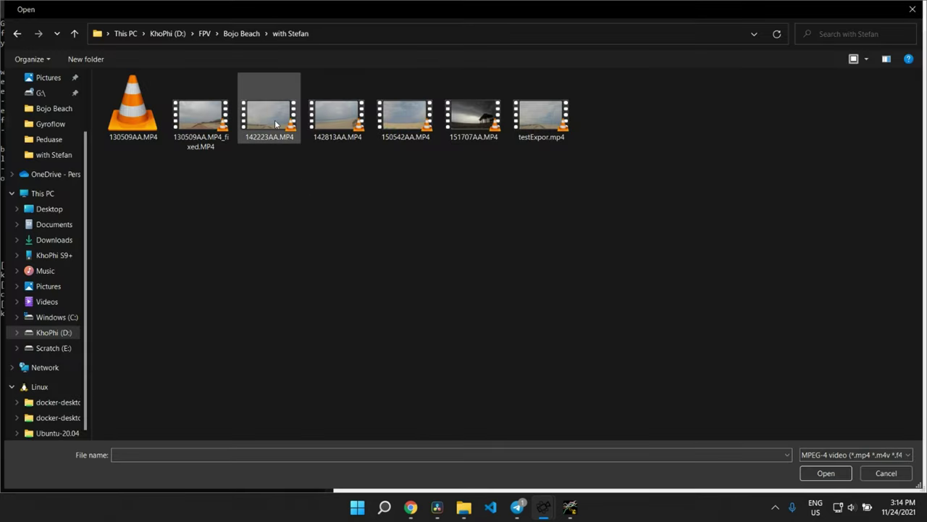
{"action": "double_click", "coordinate": [276, 124]}
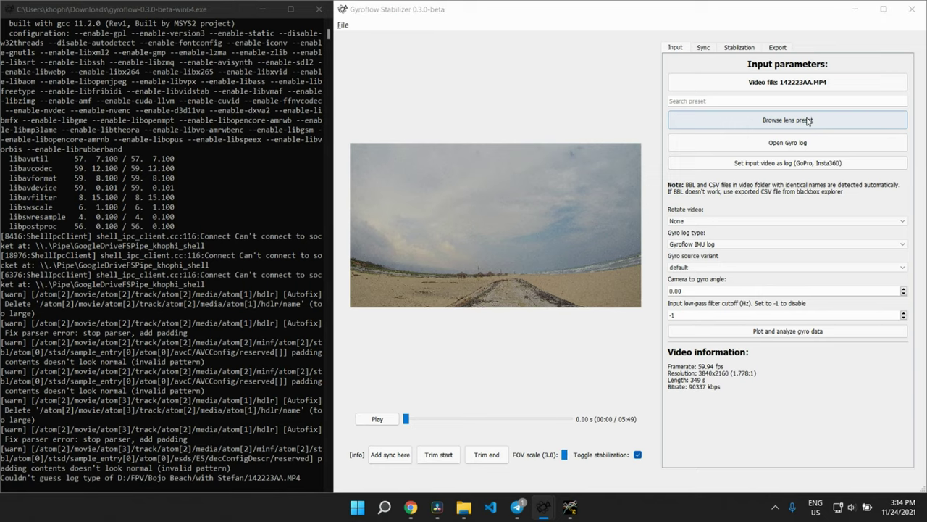
{"action": "left_click", "coordinate": [808, 121]}
{"action": "key", "text": "alt+Up"}
{"action": "key", "text": "alt+Up"}
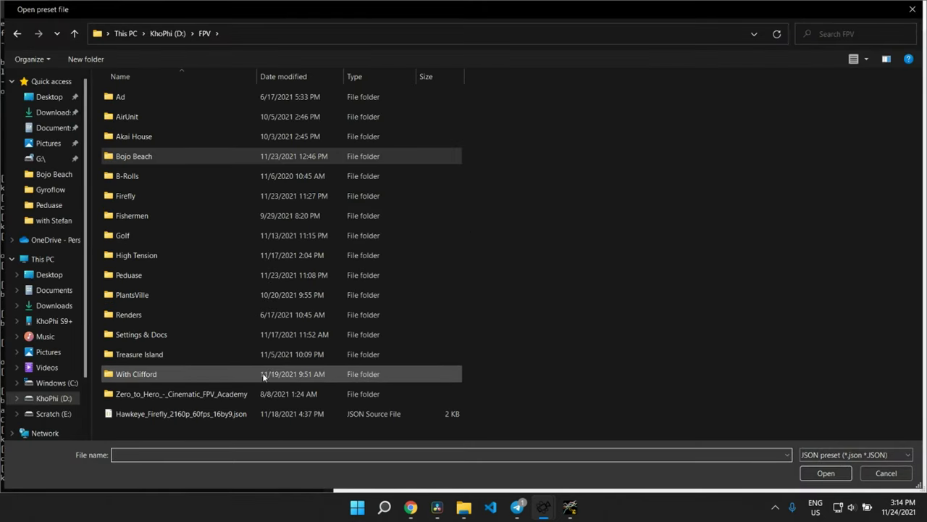
{"action": "double_click", "coordinate": [219, 414]}
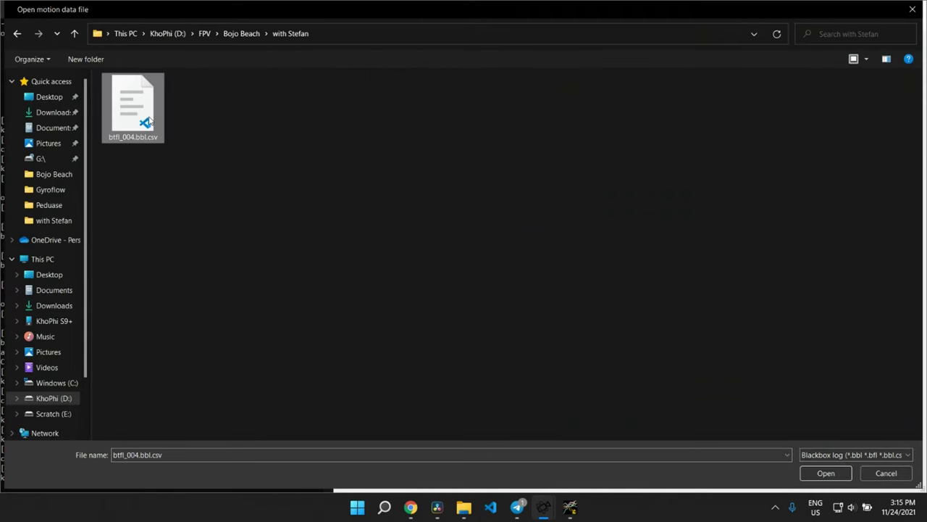
- Load btfl_004.bbl.csv, view its gyro plot full screen, then switch to sync settings
{"action": "double_click", "coordinate": [148, 122]}
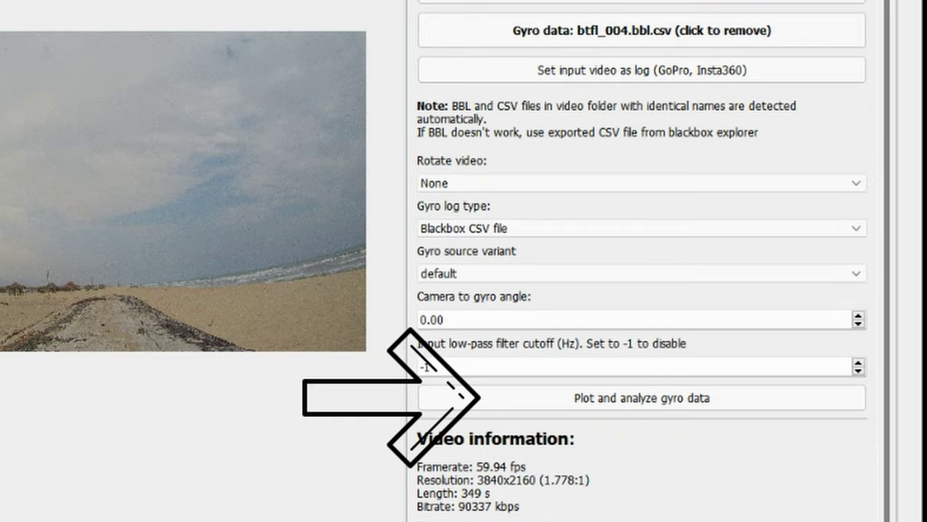
{"action": "left_click", "coordinate": [650, 407]}
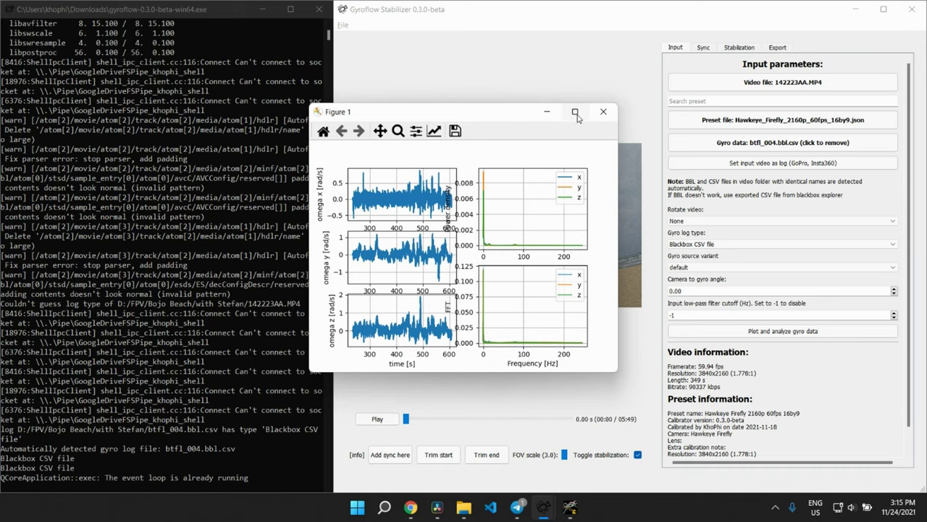
{"action": "left_click", "coordinate": [584, 110]}
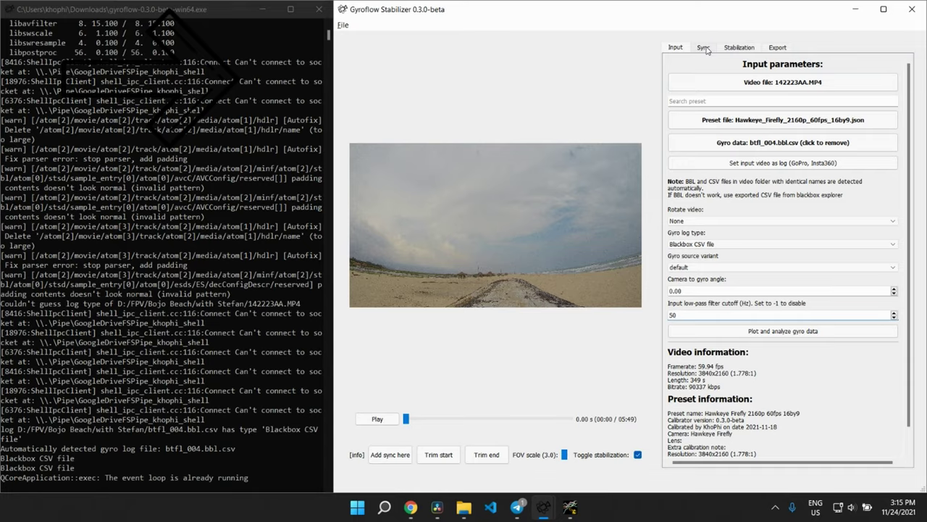
{"action": "left_click", "coordinate": [702, 44]}
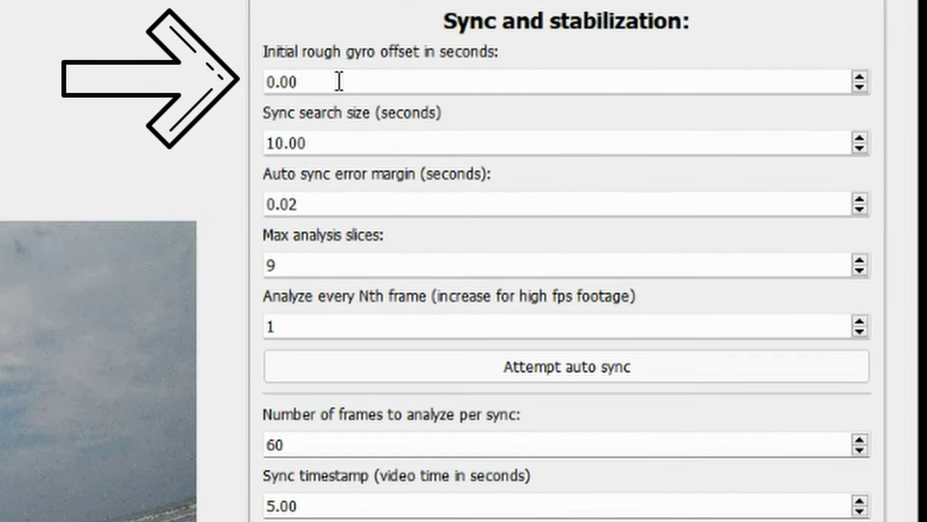
- Enter a rough 17 gyro offset, then copy the +17.55 time offset from Blackbox Explorer
{"action": "left_click_drag", "start_coordinate": [533, 86], "coordinate": [428, 95]}
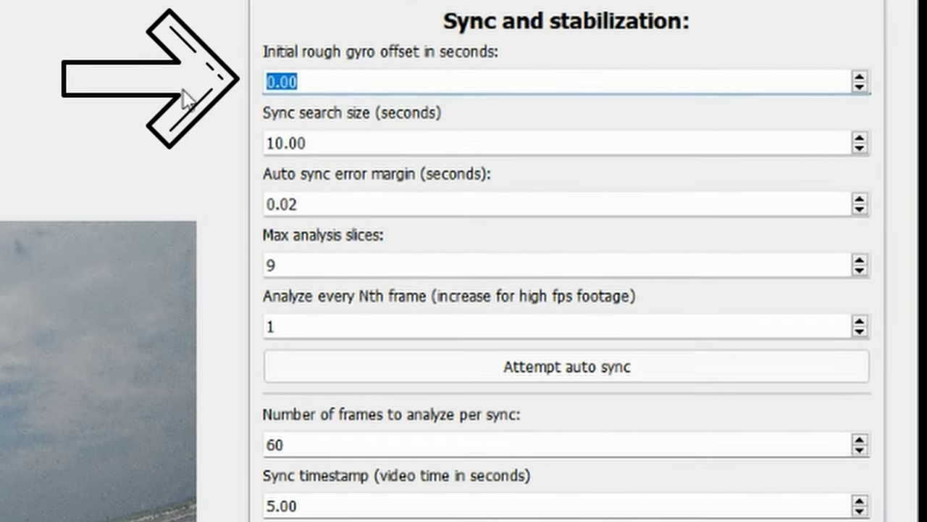
{"action": "type", "text": "17."}
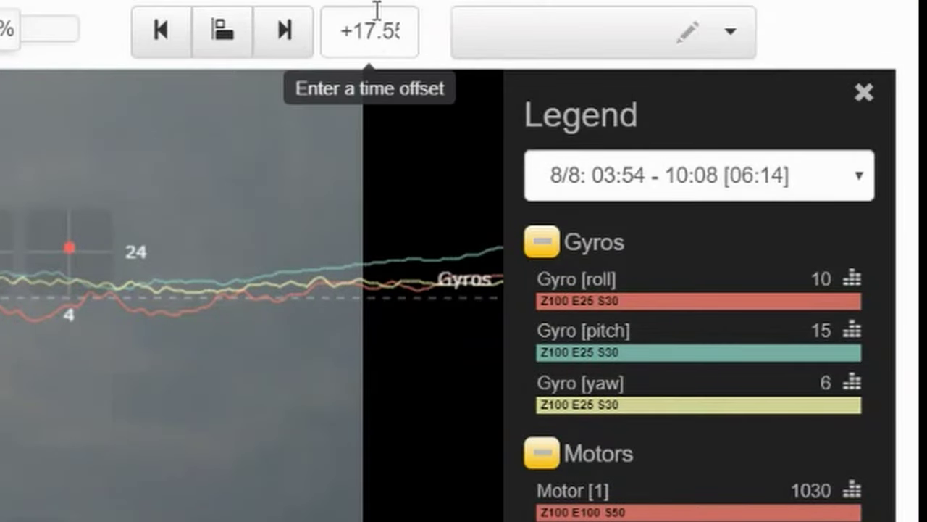
{"action": "triple_click", "coordinate": [371, 33]}
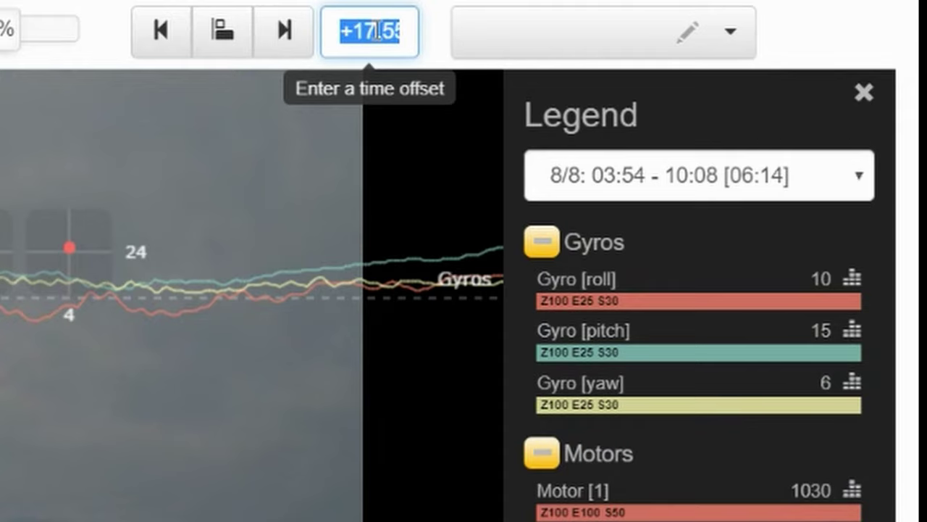
{"action": "right_click", "coordinate": [378, 36]}
{"action": "left_click", "coordinate": [434, 232]}
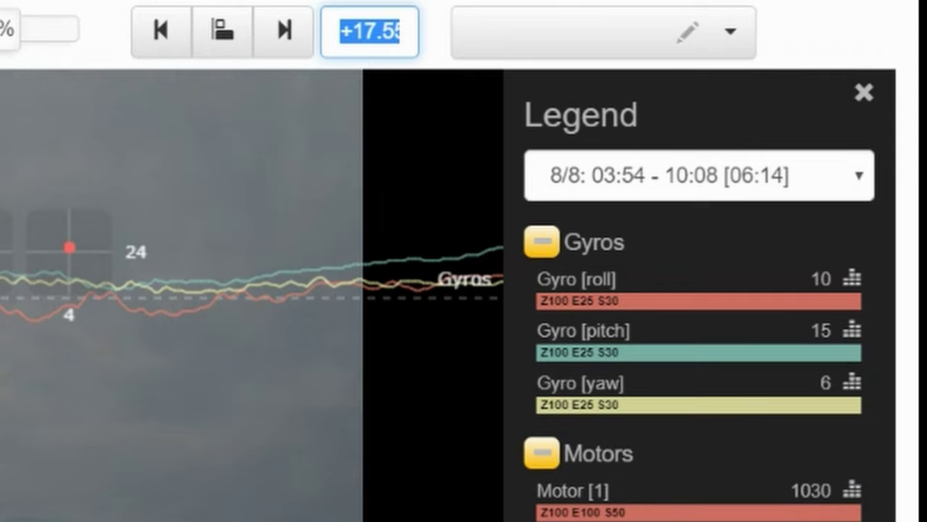
- Paste 17.55 into Gyroflow's initial rough gyro offset, removing the plus sign
{"action": "key", "text": "alt+Tab"}
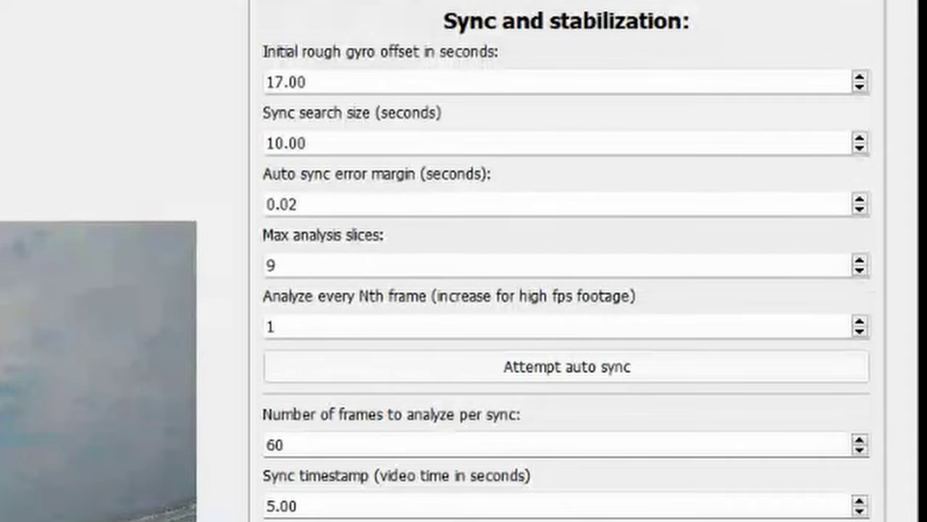
{"action": "triple_click", "coordinate": [340, 77]}
{"action": "key", "text": "ctrl+v"}
{"action": "key", "text": "Left"}
{"action": "key", "text": "Left"}
{"action": "key", "text": "Left"}
{"action": "key", "text": "Left"}
{"action": "key", "text": "Left"}
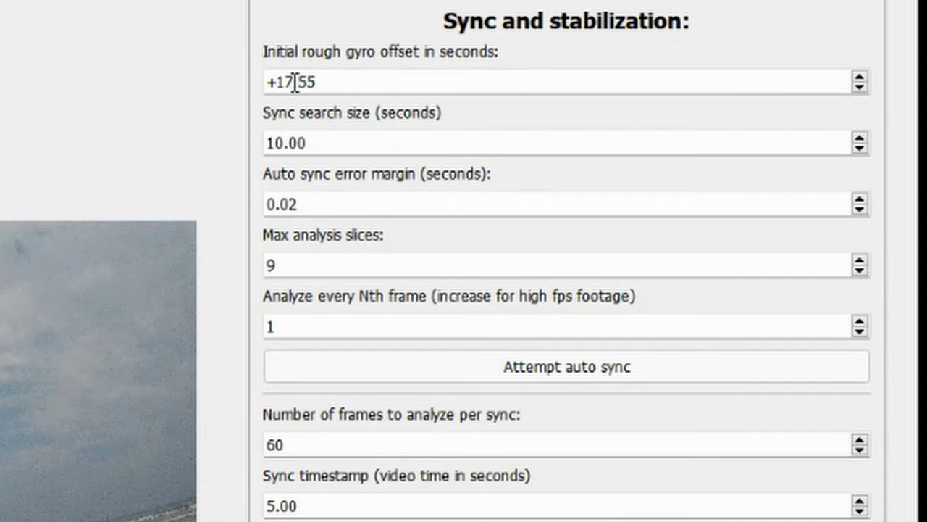
{"action": "key", "text": "BackSpace"}
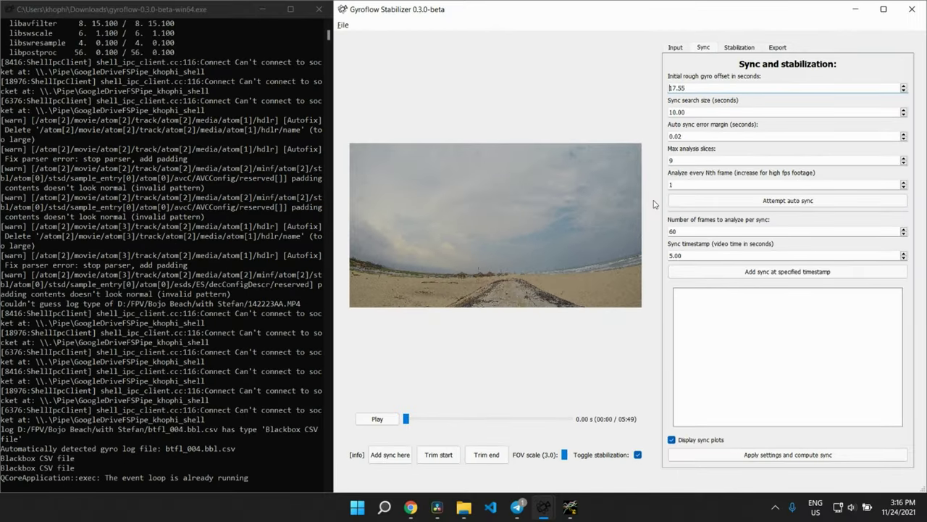
- Run auto sync, then check the console and sync point list for offsets near 17.5 s
{"action": "left_click", "coordinate": [773, 207]}
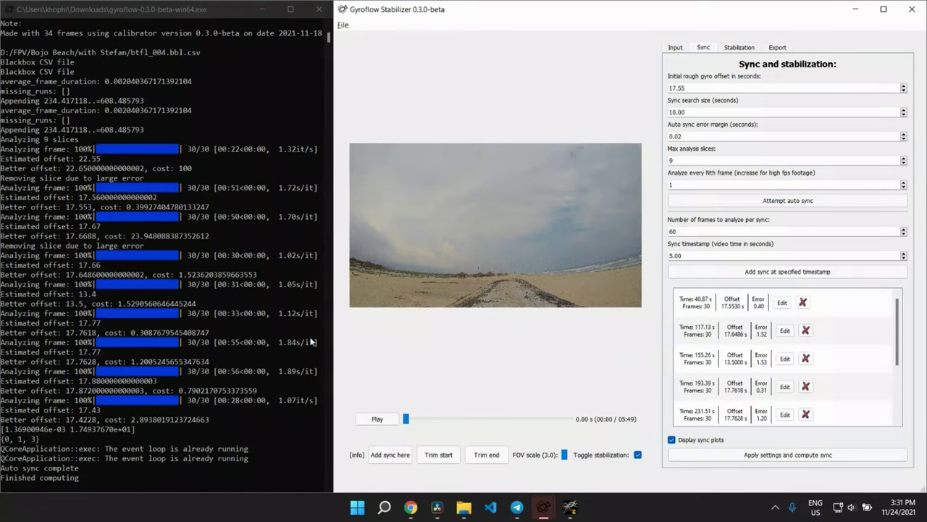
{"action": "left_click", "coordinate": [247, 333]}
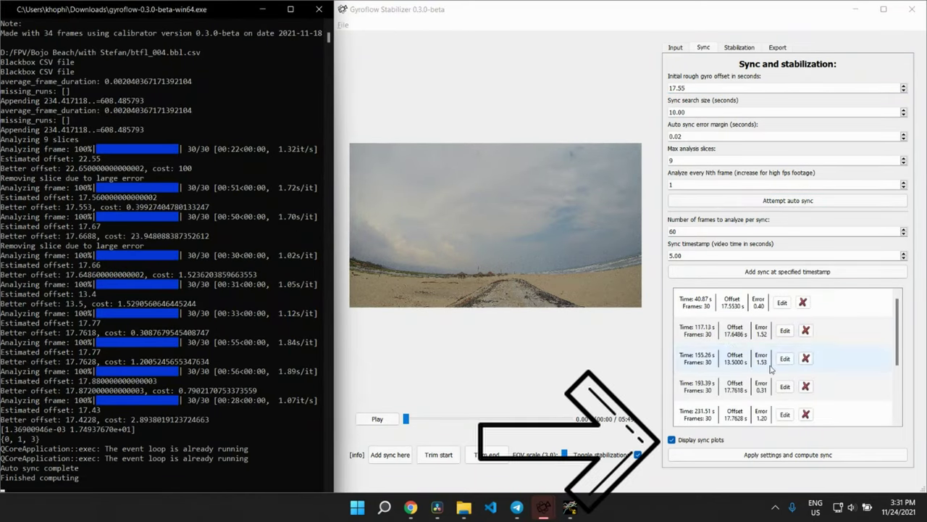
{"action": "left_click", "coordinate": [900, 324]}
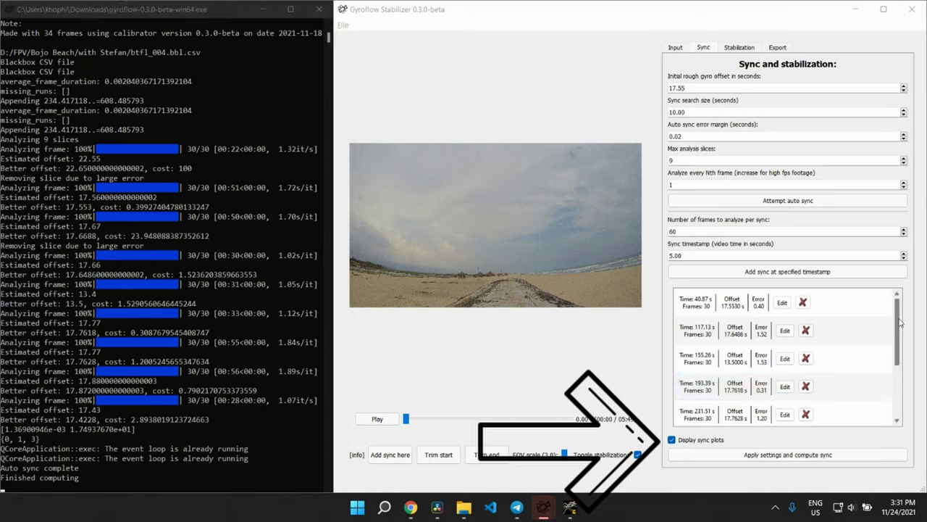
{"action": "scroll", "coordinate": [900, 324], "scroll_direction": "down", "scroll_amount": 2}
{"action": "scroll", "coordinate": [901, 319], "scroll_direction": "up", "scroll_amount": 2}
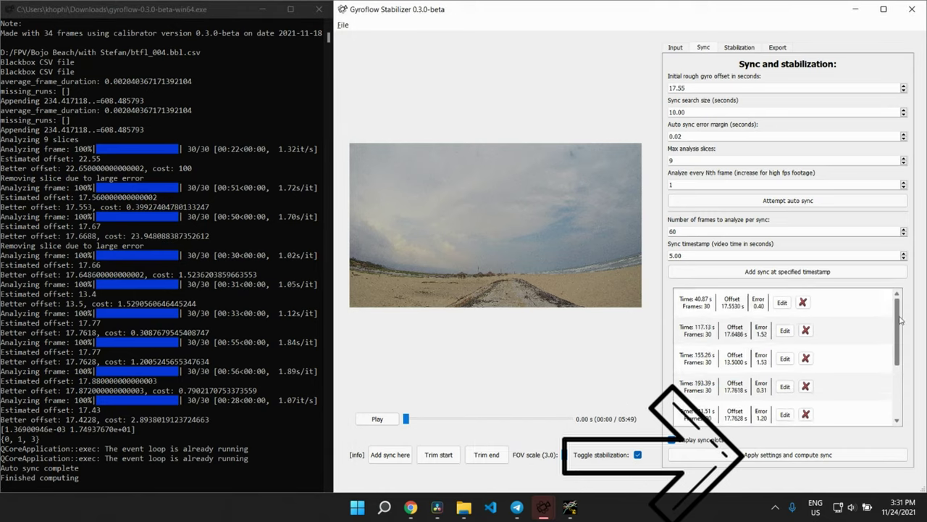
- Maximize the Figure 1 syncpoint plots and reposition the Figure 2 offset plot to review them
{"action": "mouse_move", "coordinate": [543, 507]}
{"action": "left_click", "coordinate": [651, 428]}
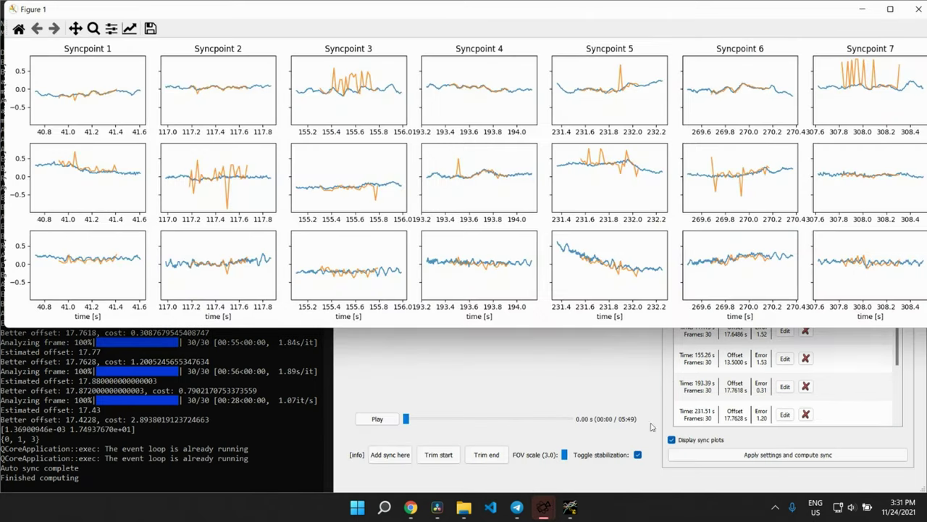
{"action": "left_click", "coordinate": [890, 9]}
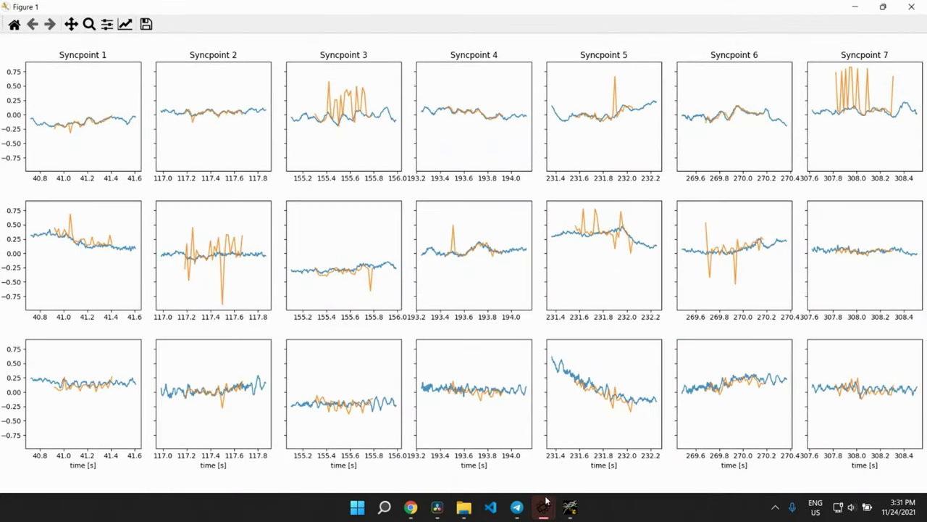
{"action": "mouse_move", "coordinate": [544, 507]}
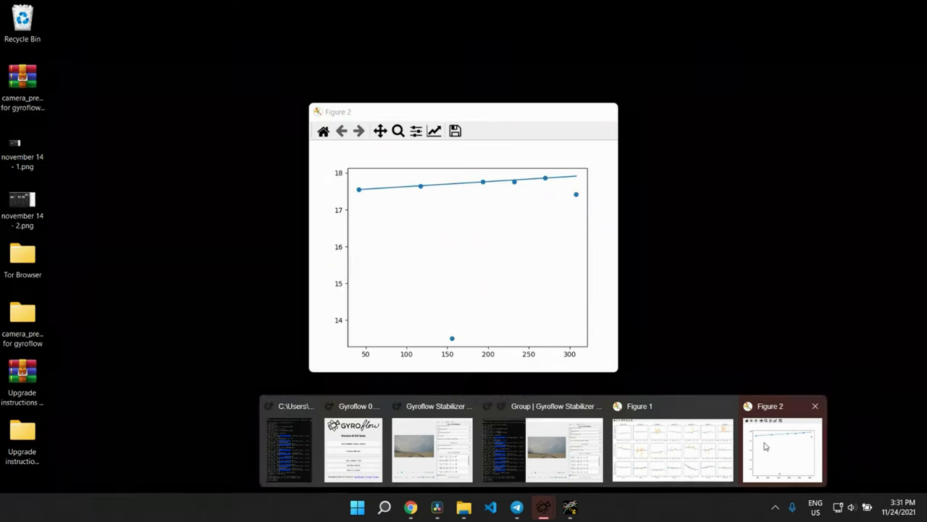
{"action": "left_click", "coordinate": [765, 445]}
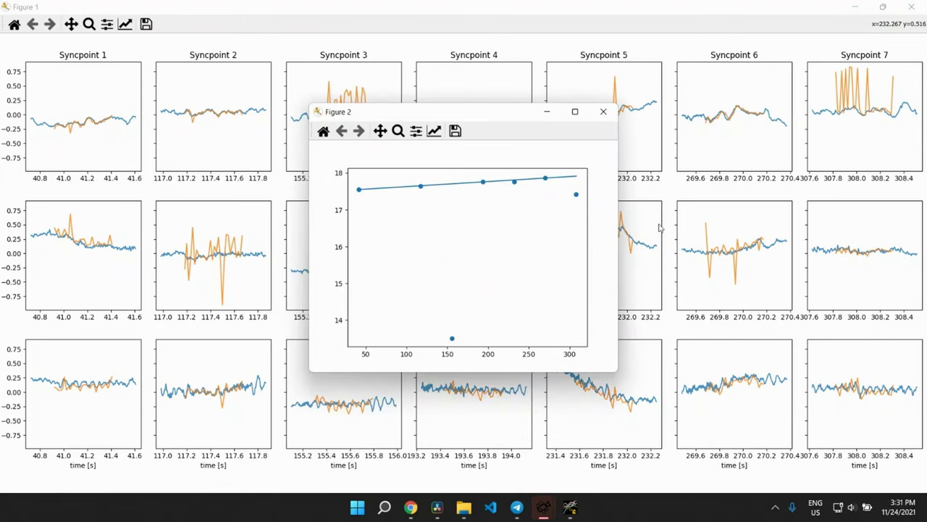
{"action": "left_click_drag", "start_coordinate": [507, 119], "coordinate": [752, 236]}
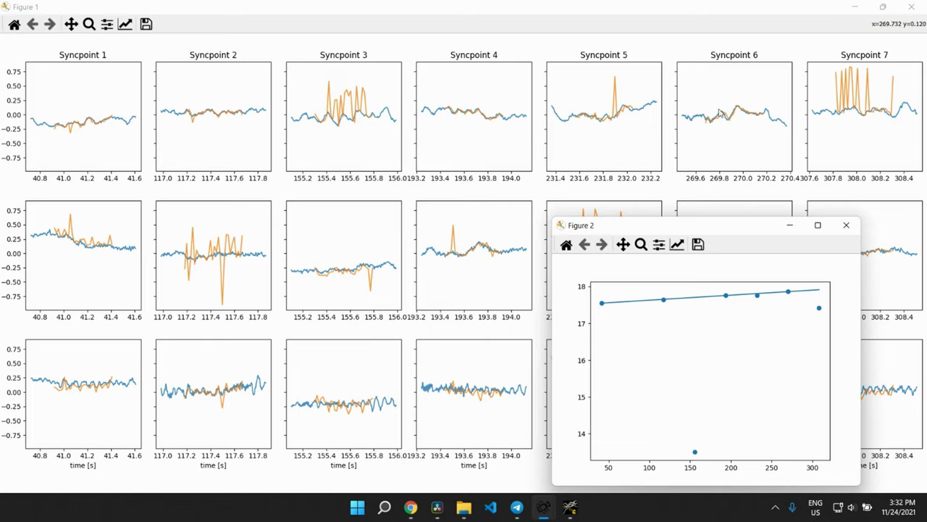
{"action": "left_click_drag", "start_coordinate": [694, 227], "coordinate": [489, 82]}
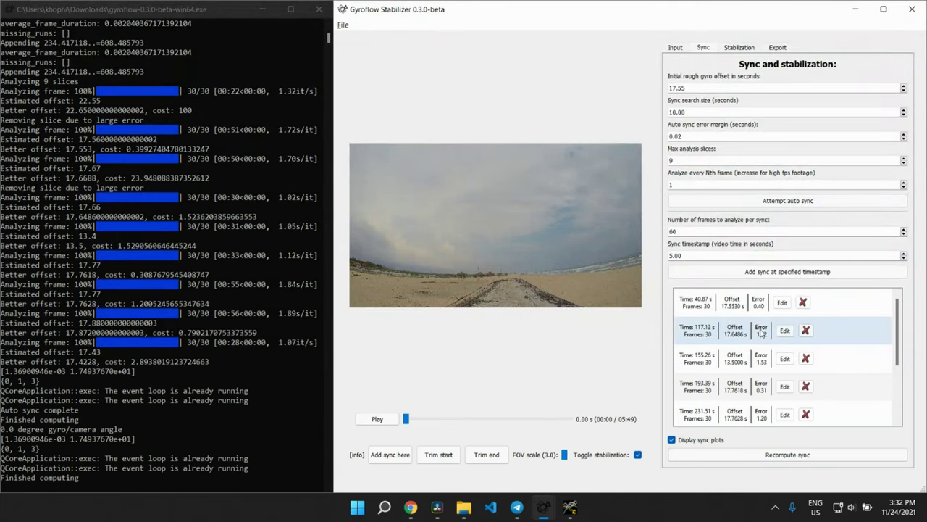
{"action": "left_click", "coordinate": [738, 48]}
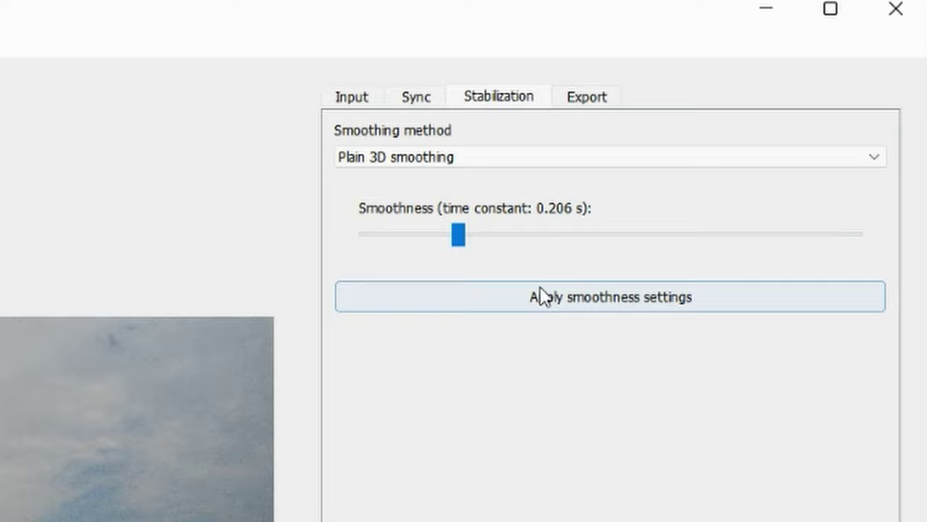
- Apply Plain 3D smoothing (0.206 s) and review export settings: 3840×2160, libx264 high, 90 Mbit/s
{"action": "left_click", "coordinate": [540, 293]}
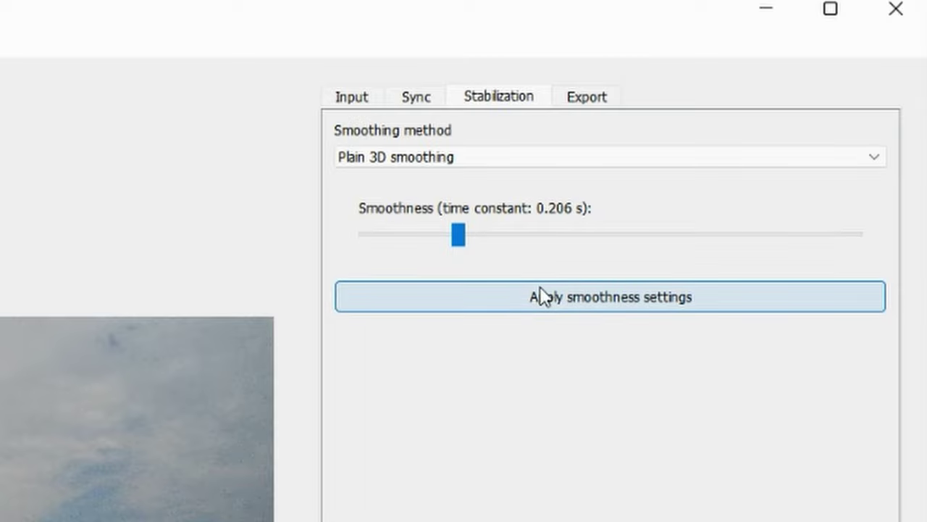
{"action": "left_click", "coordinate": [585, 107]}
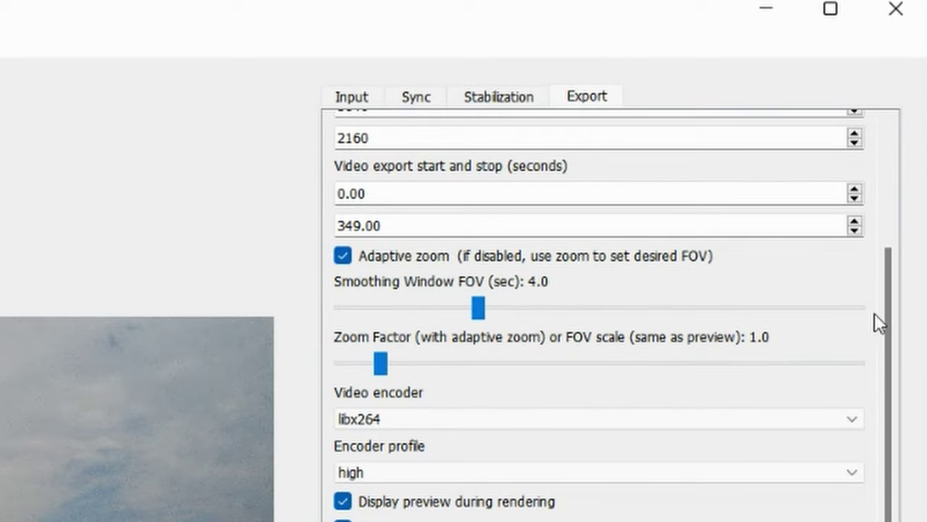
{"action": "left_click_drag", "start_coordinate": [882, 321], "coordinate": [925, 331]}
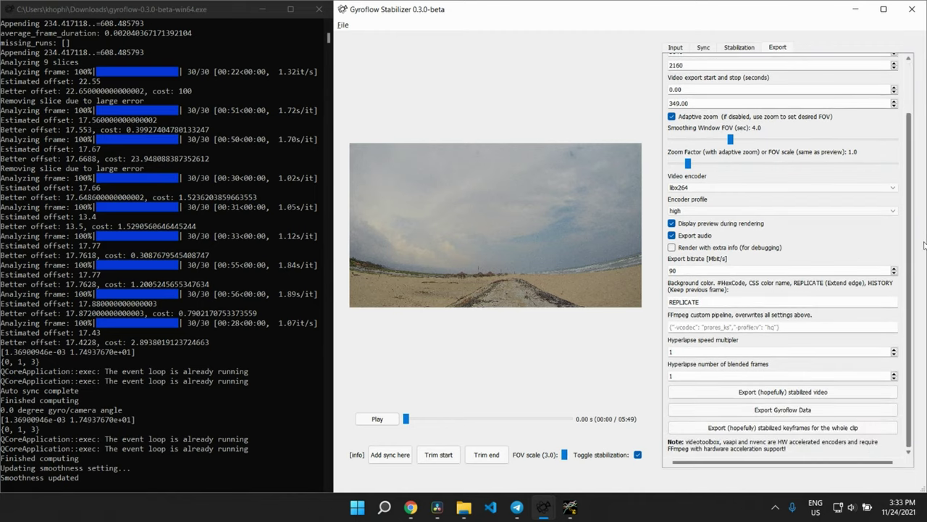